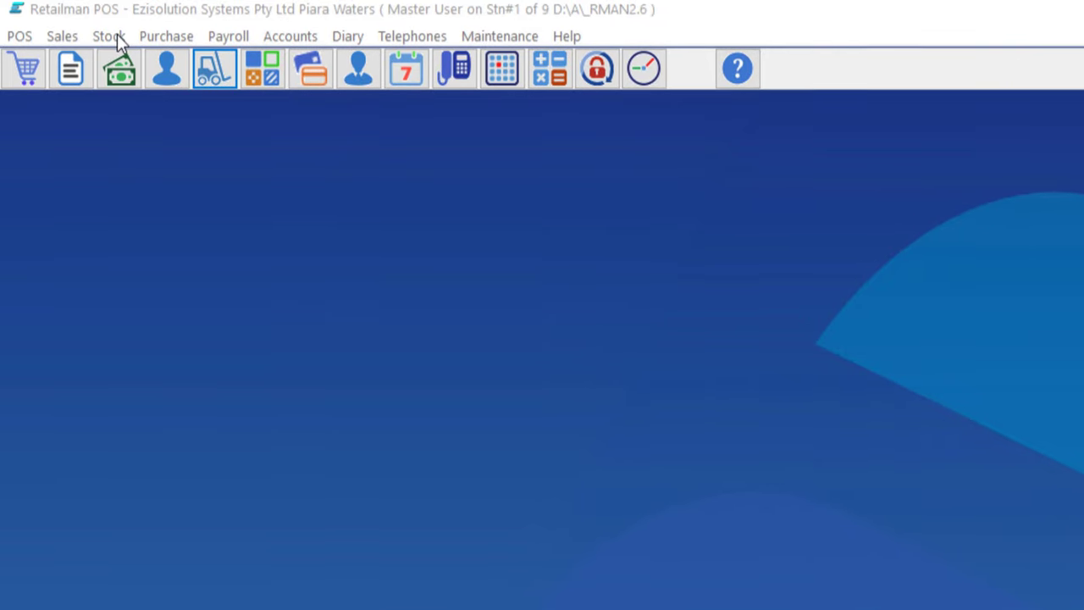
- Set up the Stock Take Report for All Stock, sorted by part number, with Show Qty Onhand ticked
left_click(117, 34)
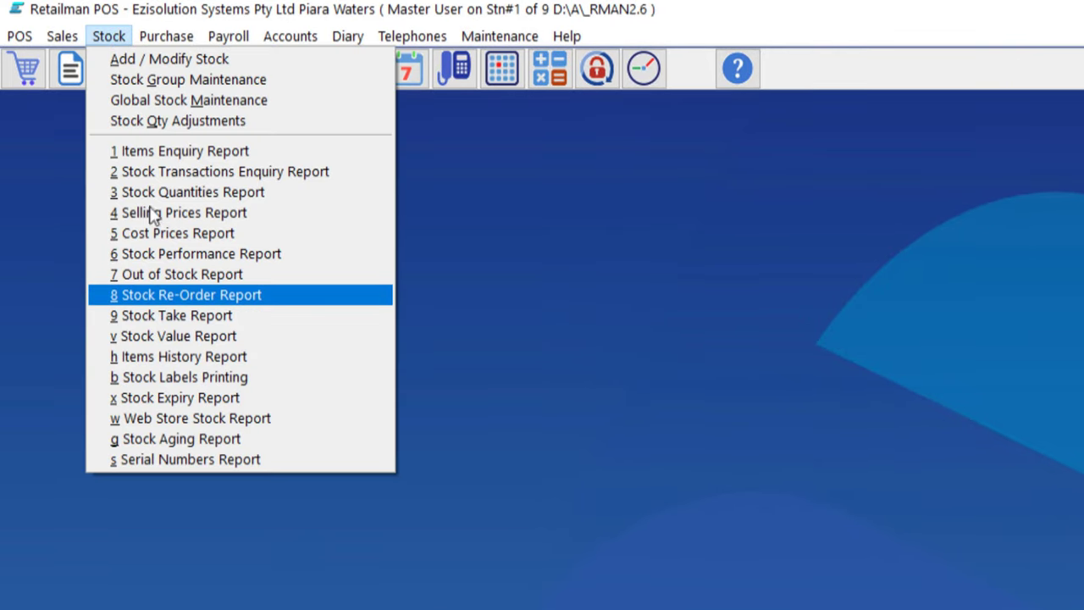
left_click(165, 313)
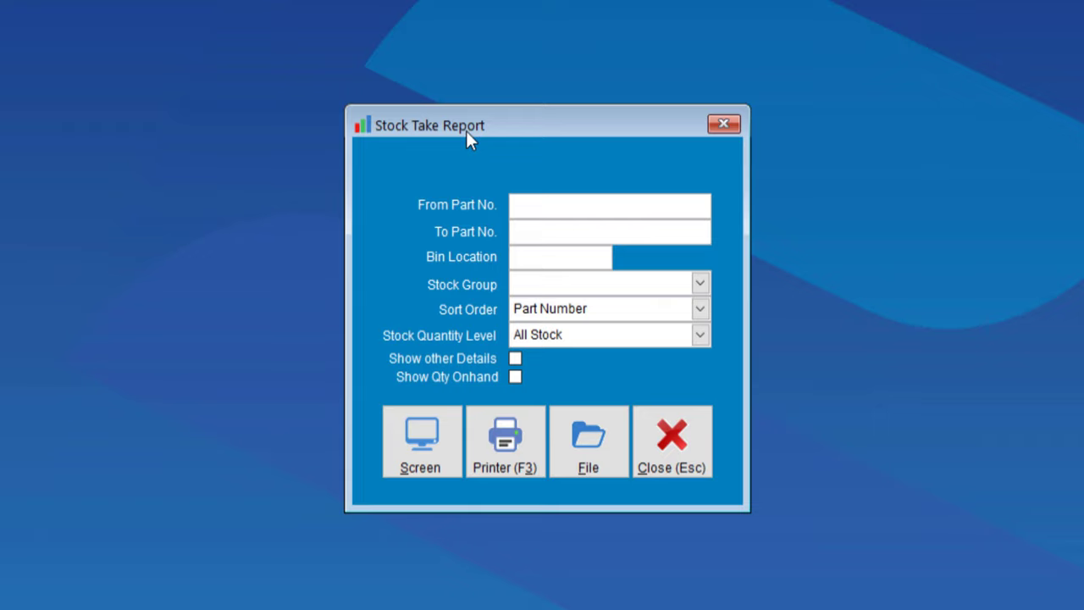
left_click(590, 339)
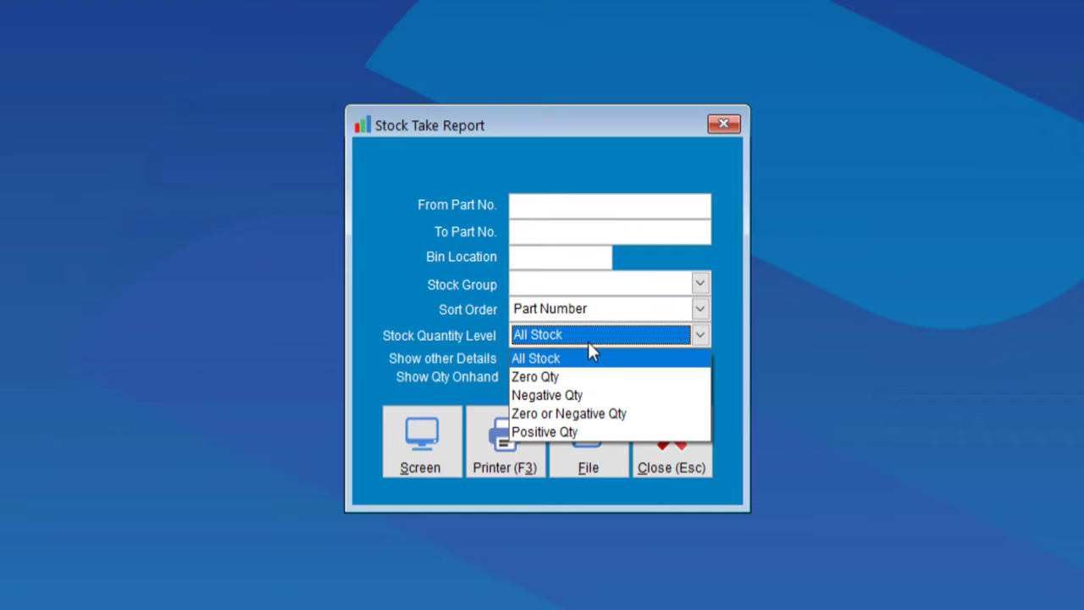
left_click(588, 343)
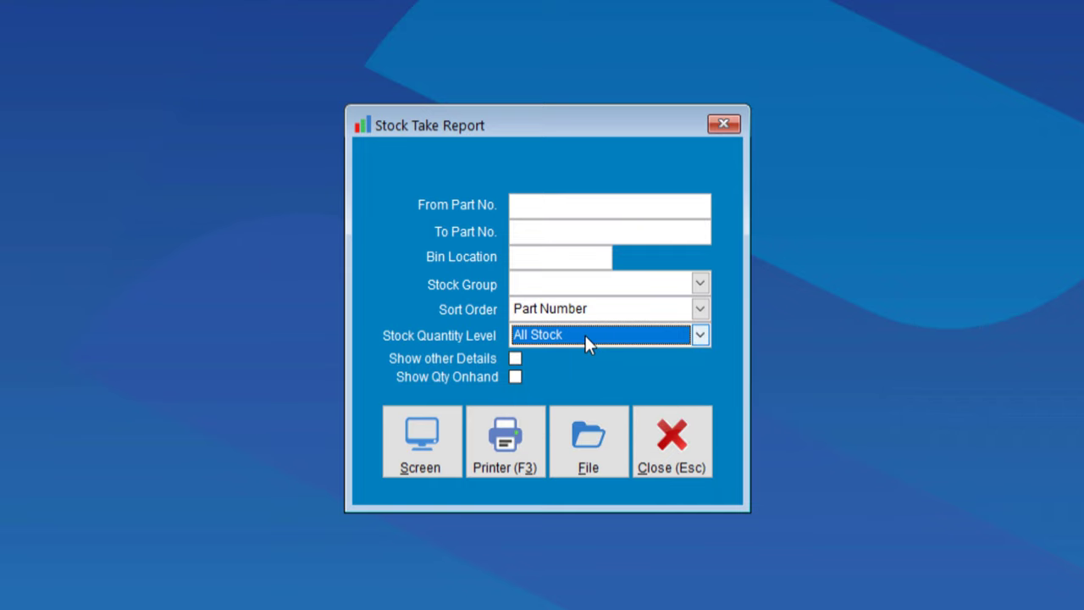
left_click(471, 363)
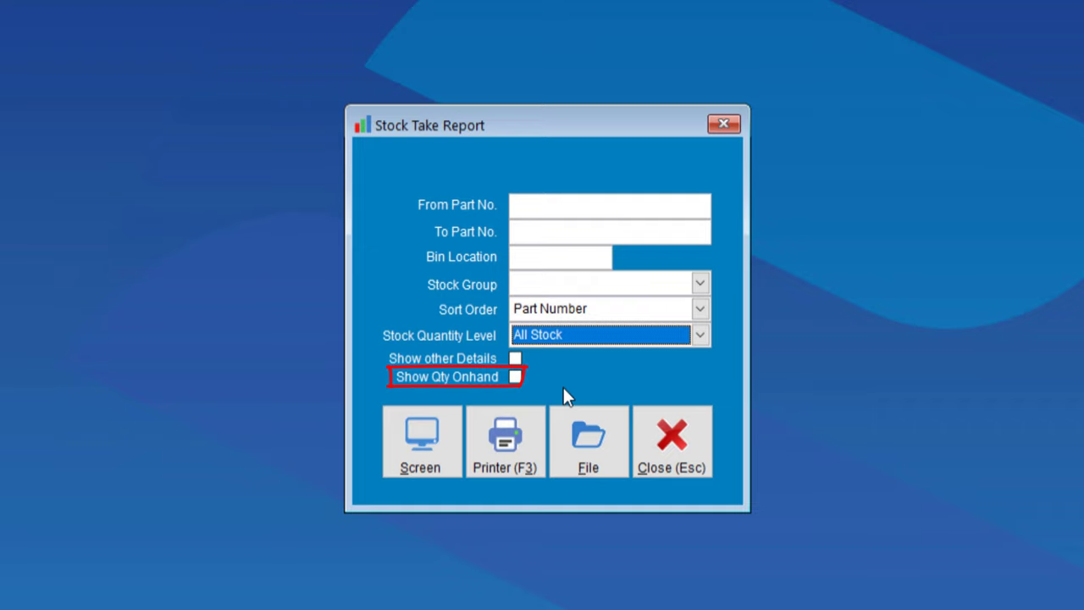
left_click(515, 377)
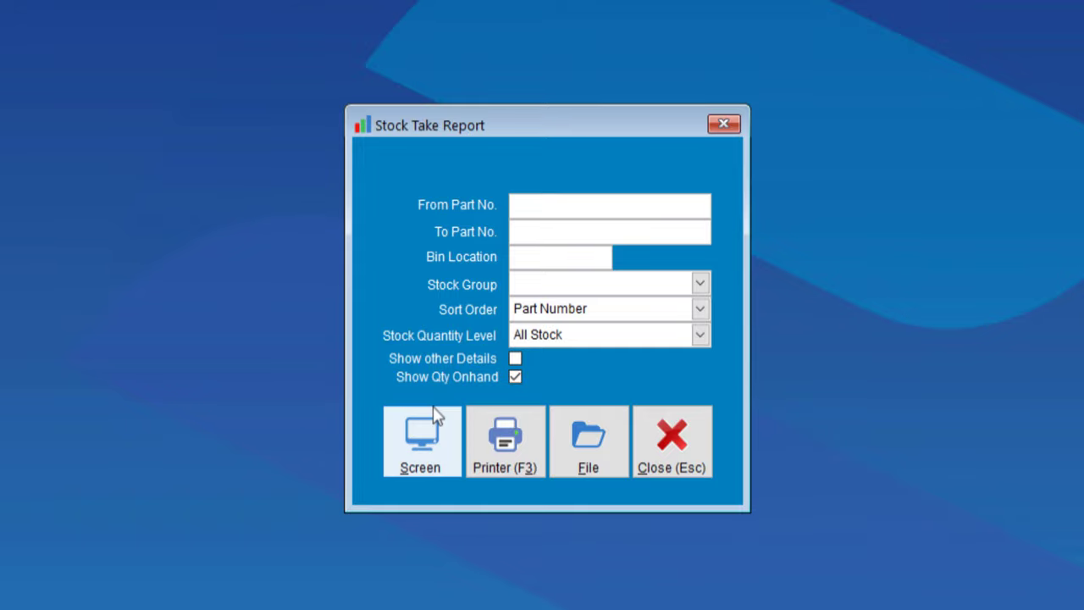
- Preview the Stock Take Report on screen, then re-preview it without on-hand quantities
left_click(421, 440)
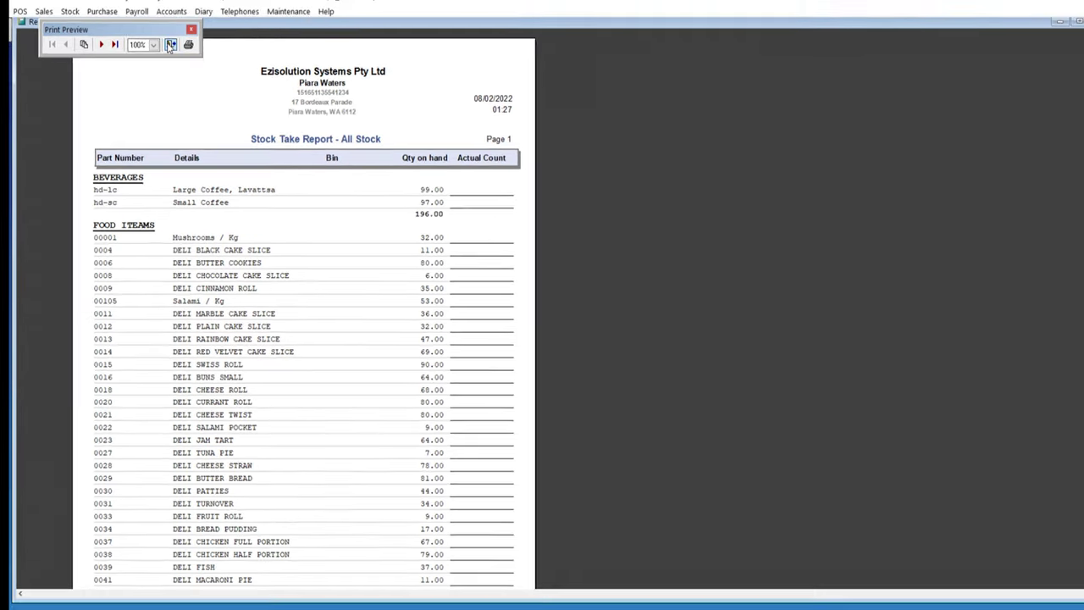
left_click(170, 44)
left_click(58, 19)
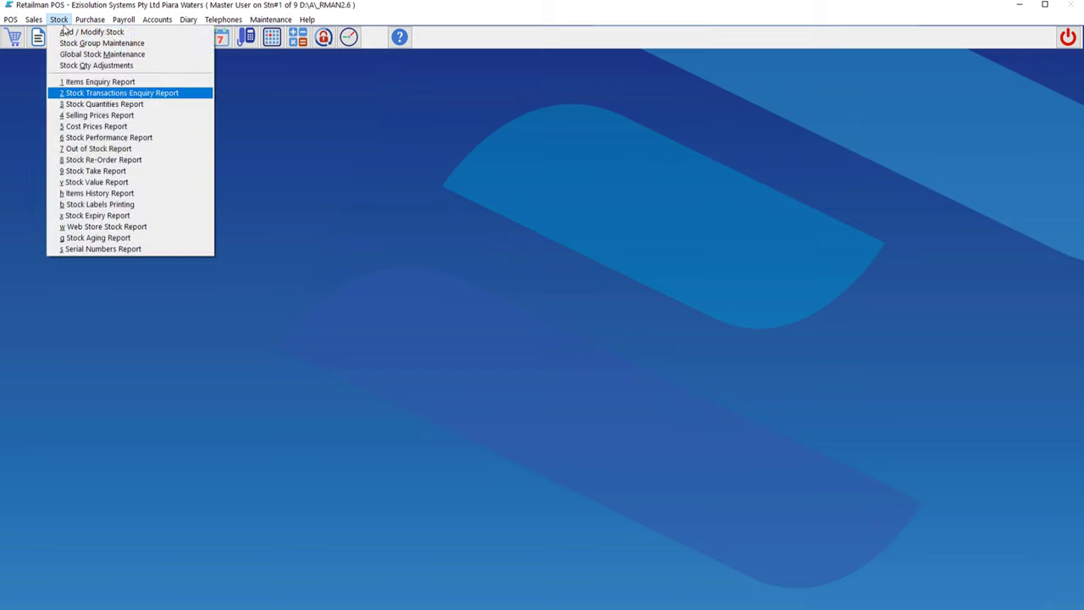
left_click(95, 170)
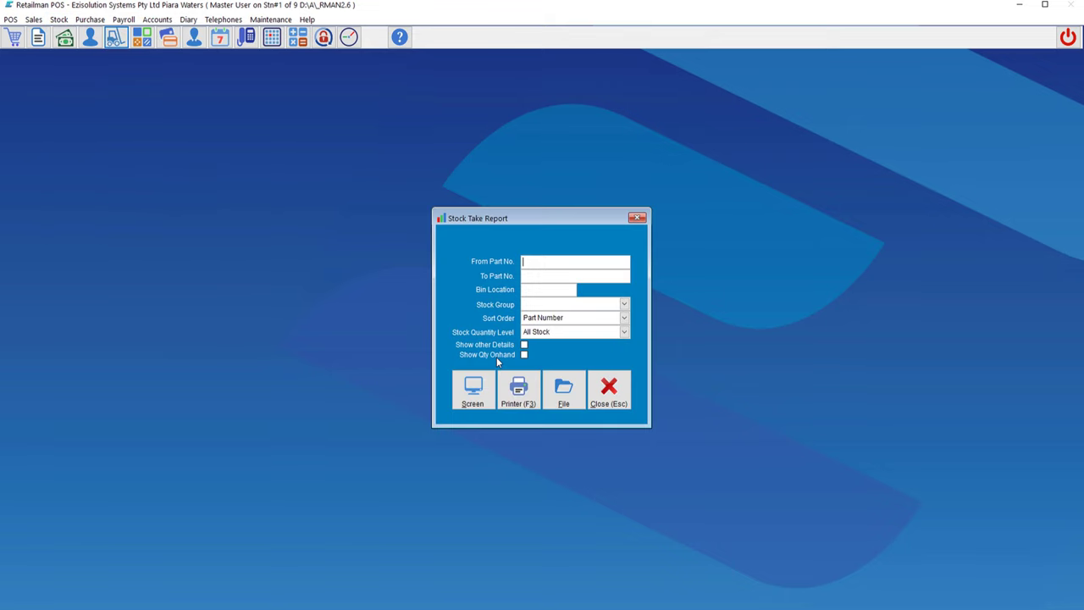
left_click(472, 389)
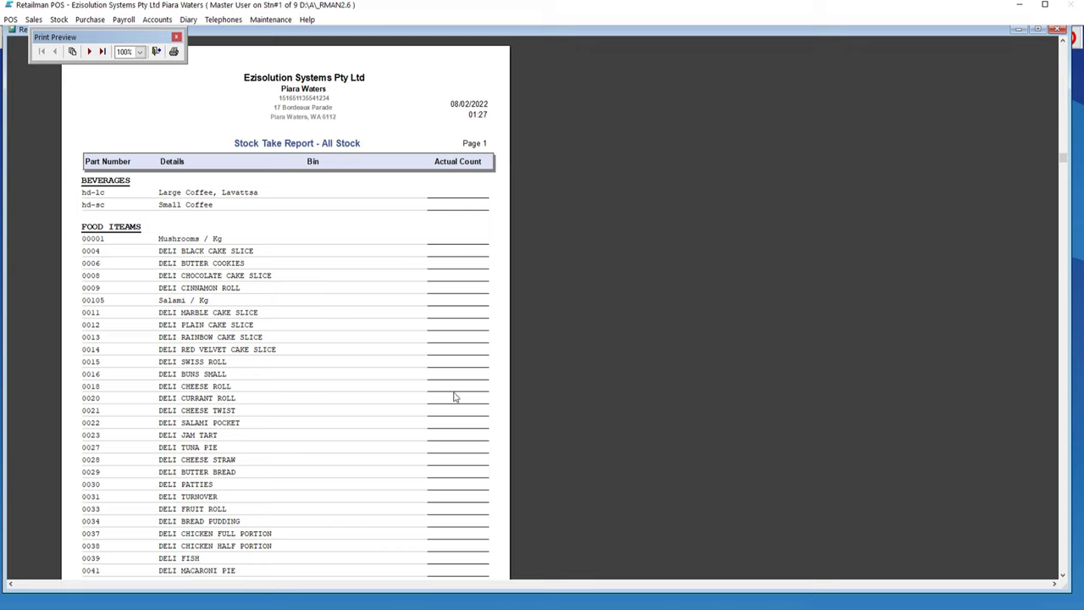
- Close the report preview and start a new Stocktake quantity adjustment
left_click(157, 53)
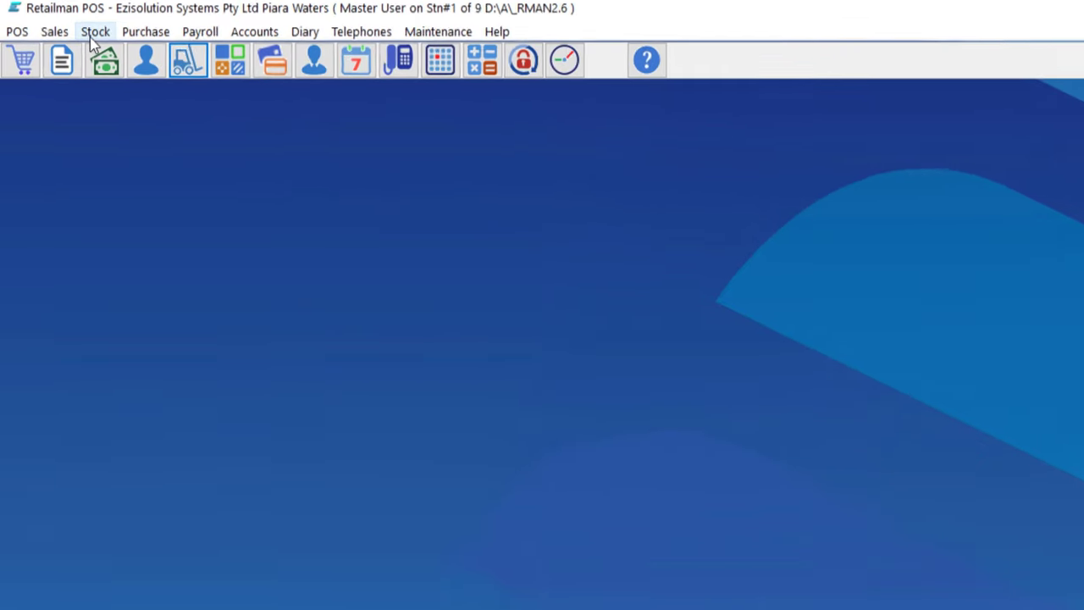
left_click(110, 38)
left_click(153, 121)
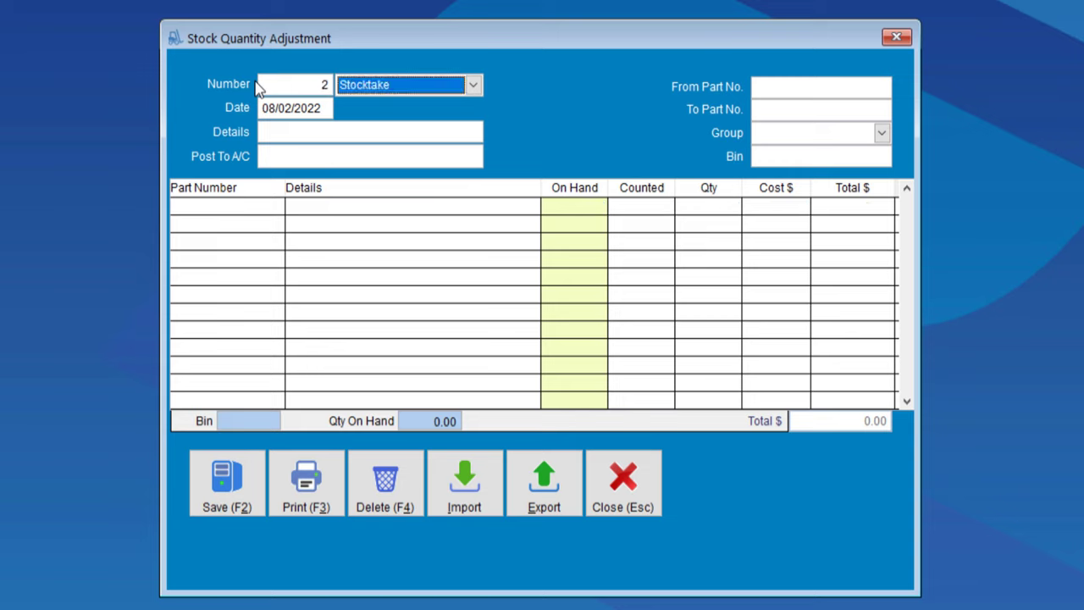
key("Tab")
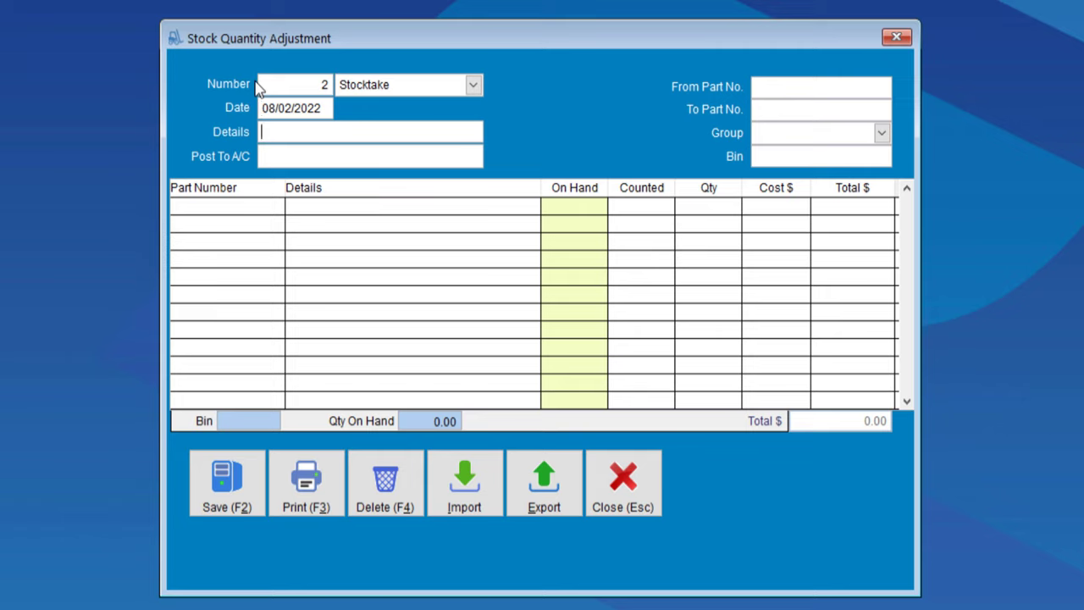
- Give the adjustment details 'zero stock', Stock on Hand account, and part range 0 to zzzz
type("zero sto")
type("ck")
key("Tab")
type("5200")
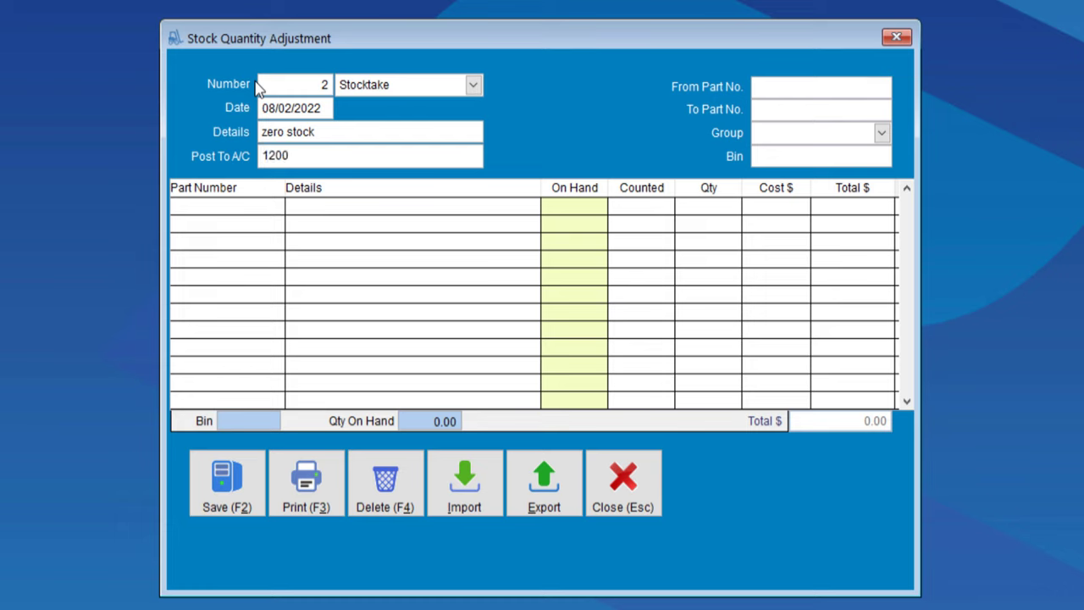
key("Tab")
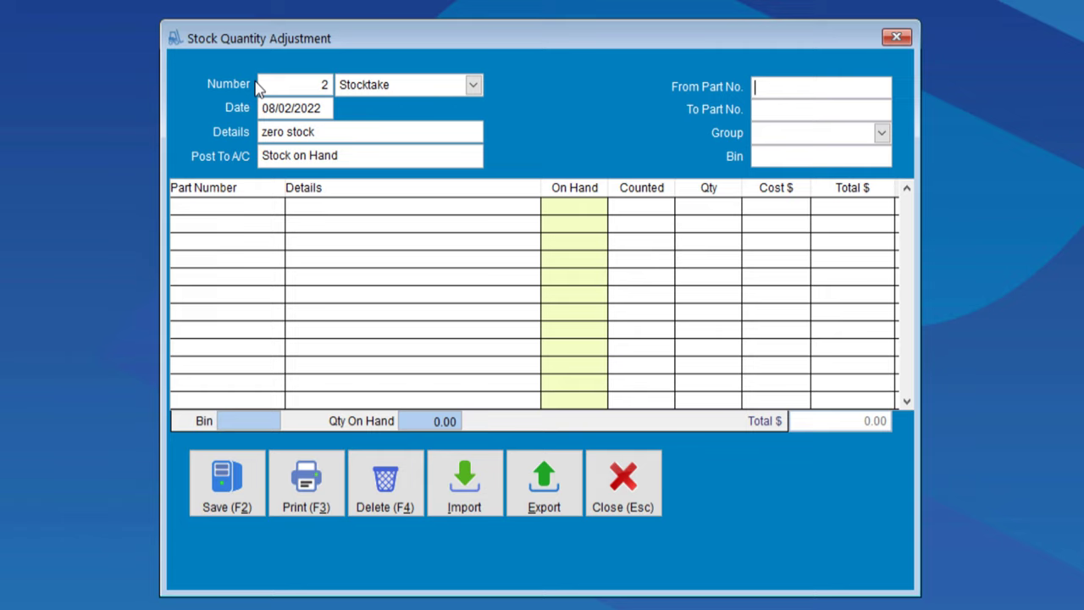
type("0")
key("Tab")
type("zzzz")
key("Tab")
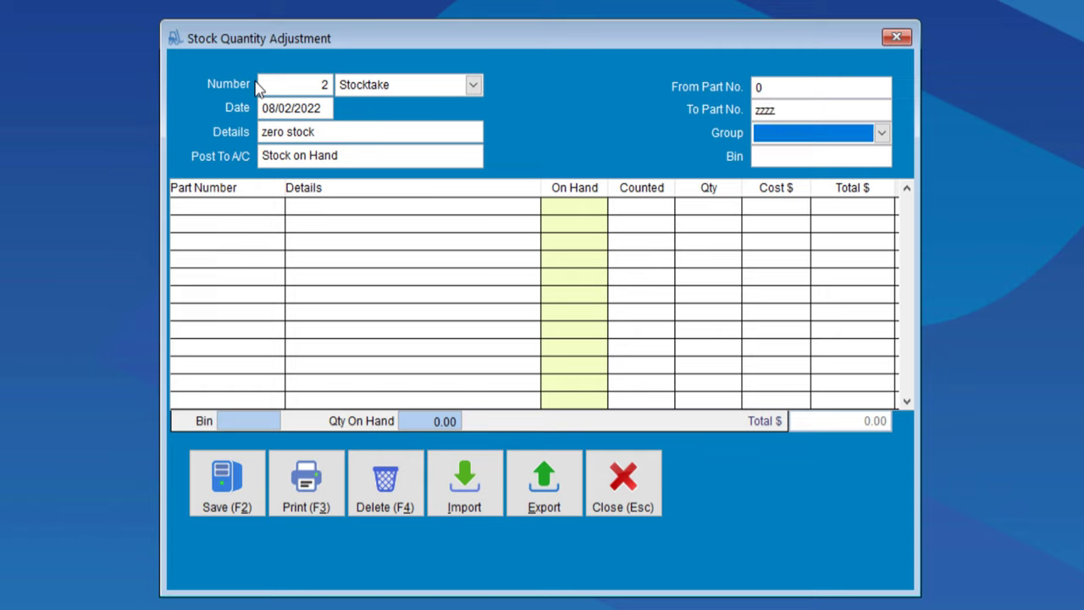
- Zero every Counted quantity from the Counted header, giving a -14179.33 adjustment total
key("Tab")
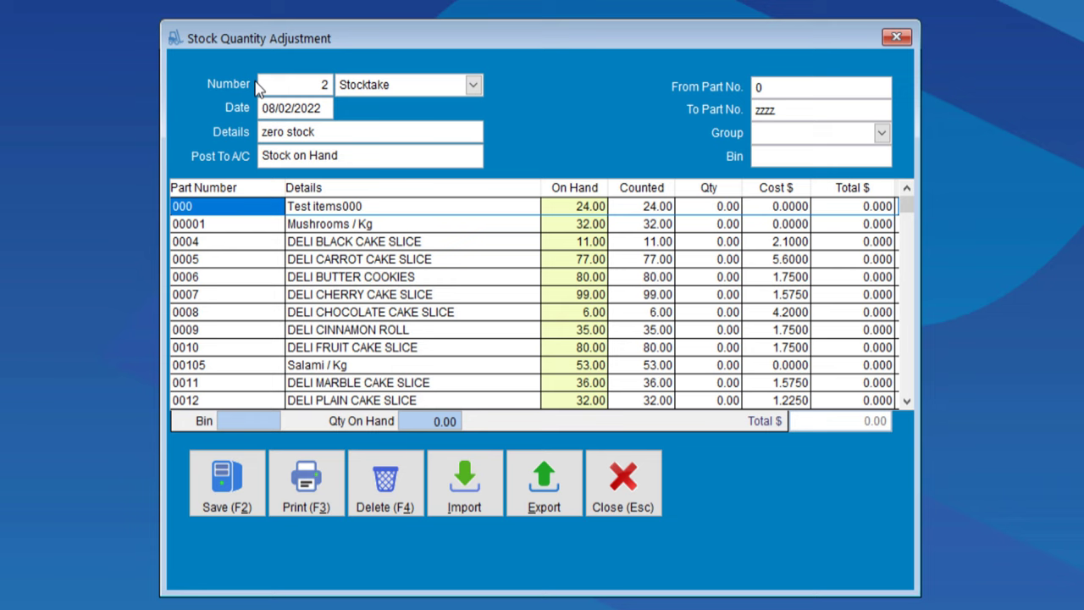
left_click(641, 185)
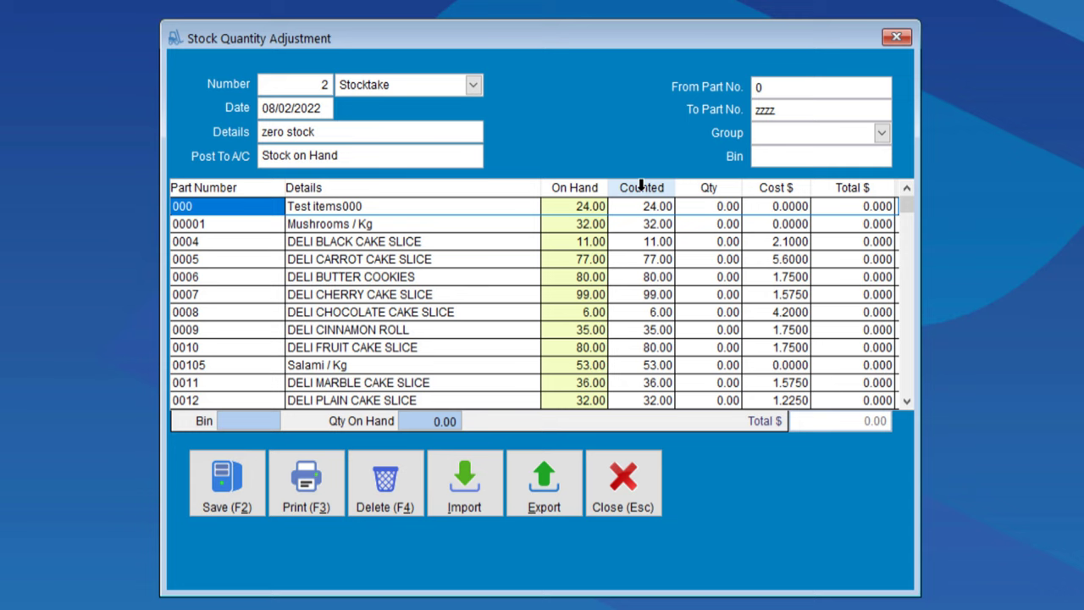
left_click(641, 185)
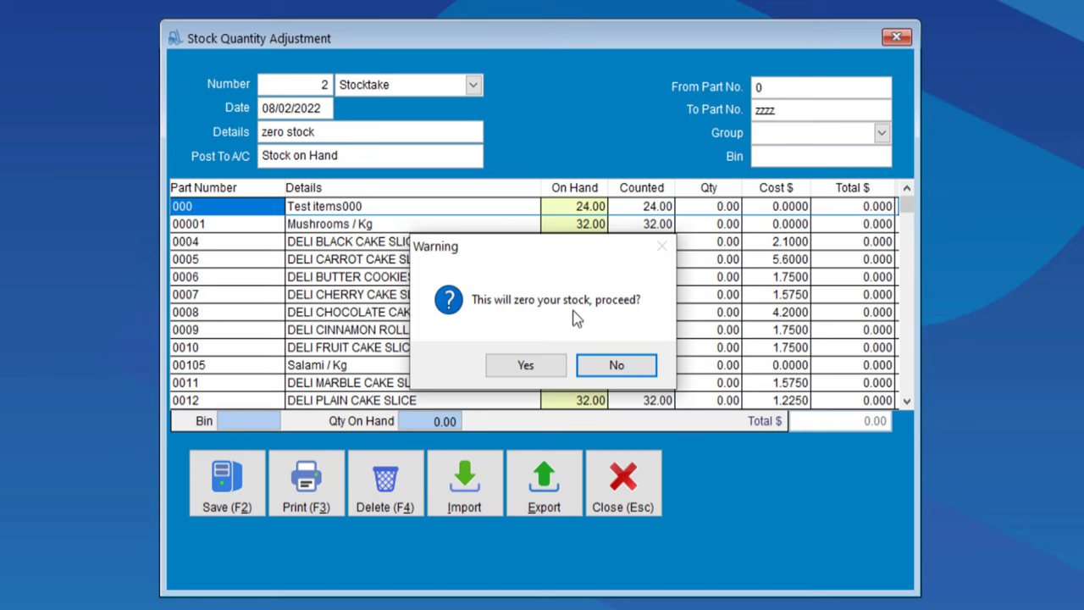
key("Tab")
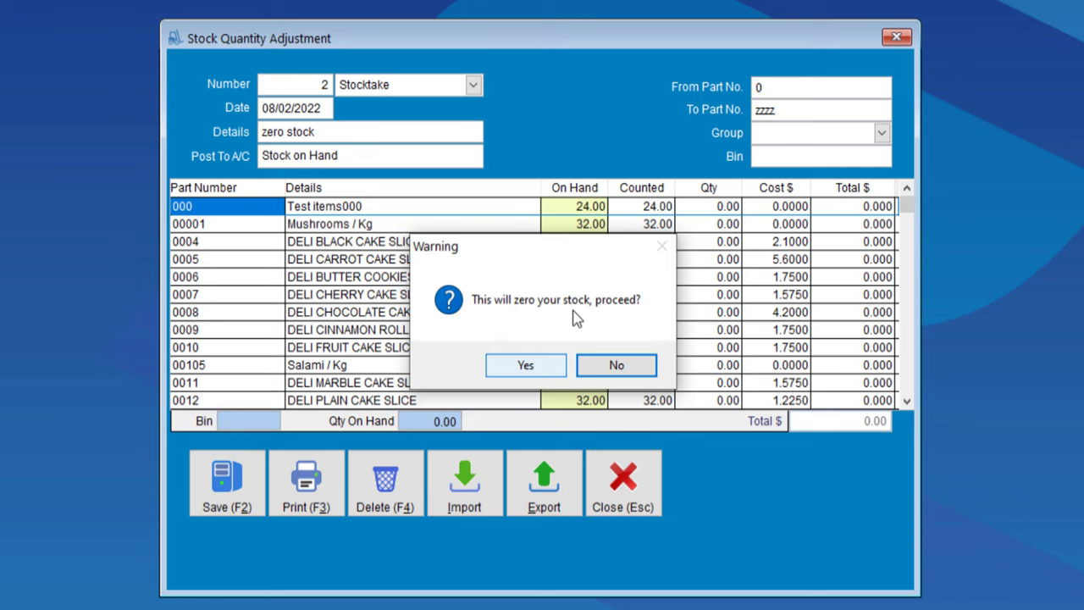
left_click(536, 369)
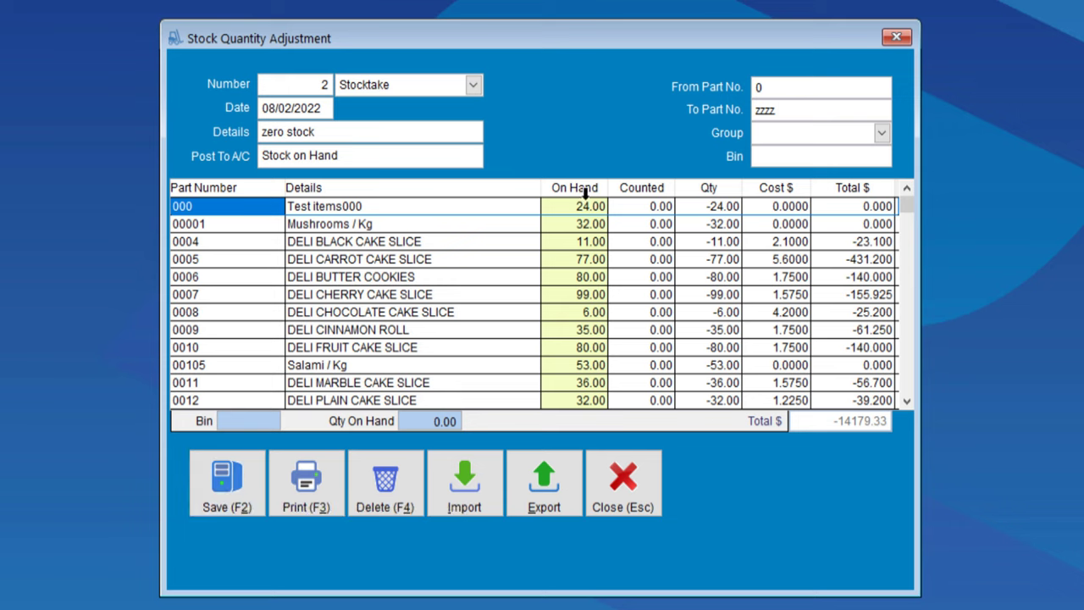
- Save the zero-stock adjustment, then start adjustment 3 with details 'stock take' posting to 1200
left_click(225, 498)
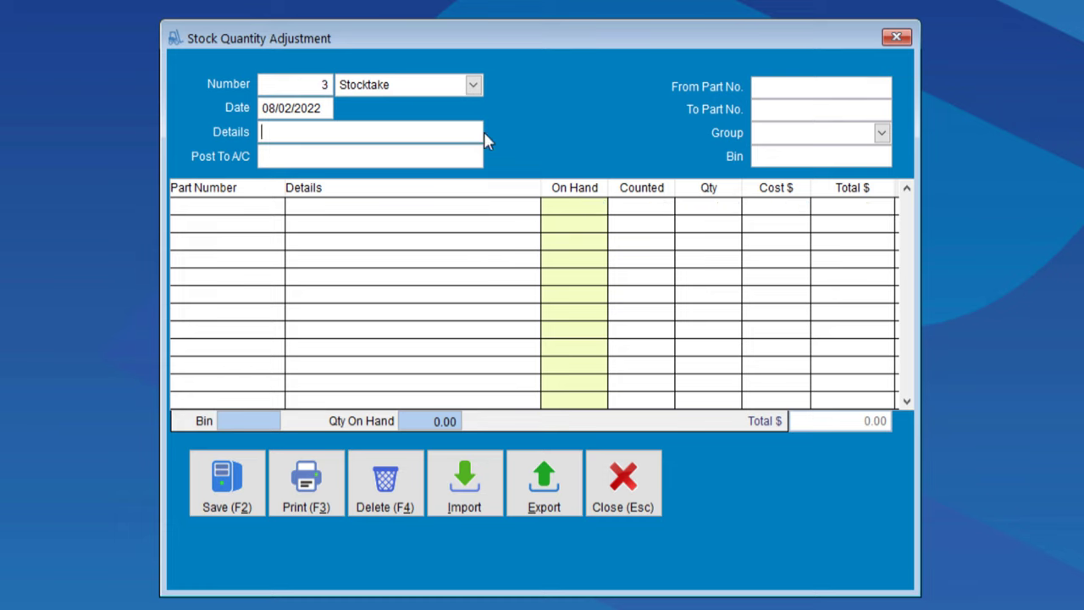
type("stoc")
type("k take")
key("Tab")
type("1200")
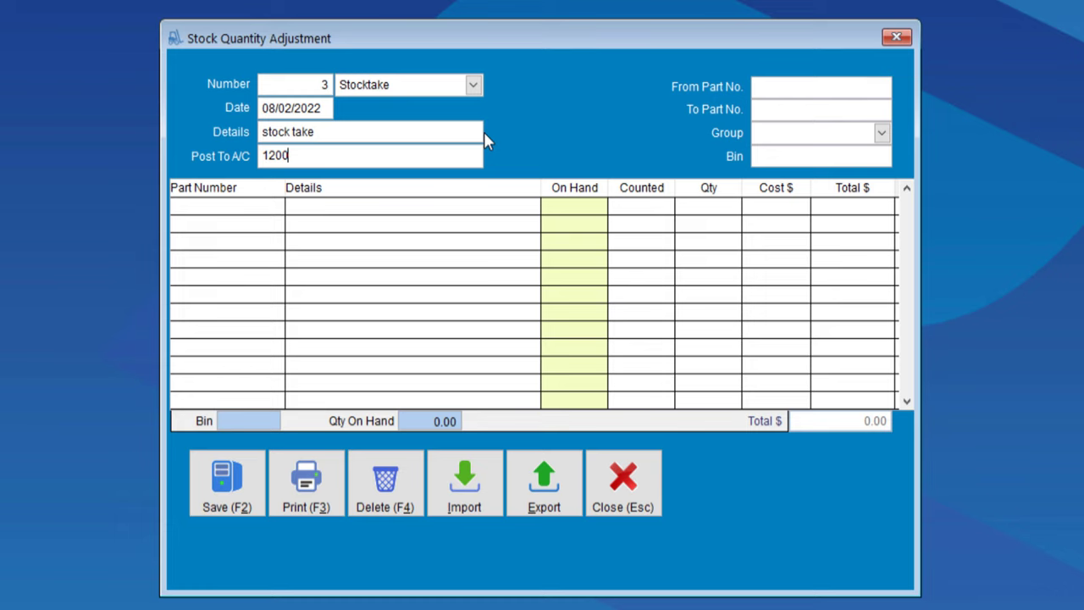
key("Tab")
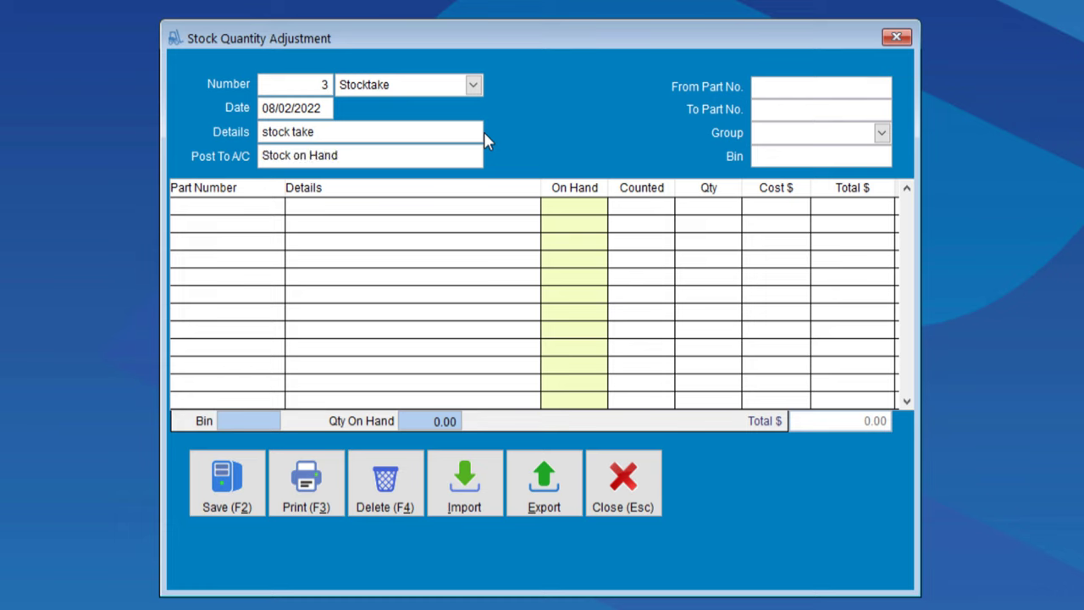
key("Tab")
key("Tab")
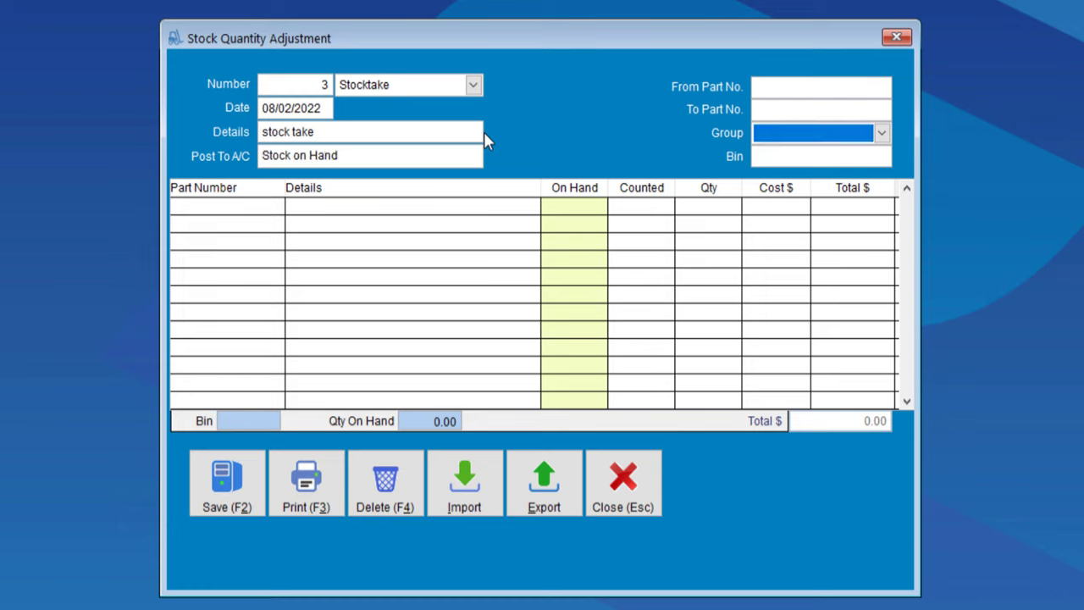
key("Tab")
key("Tab")
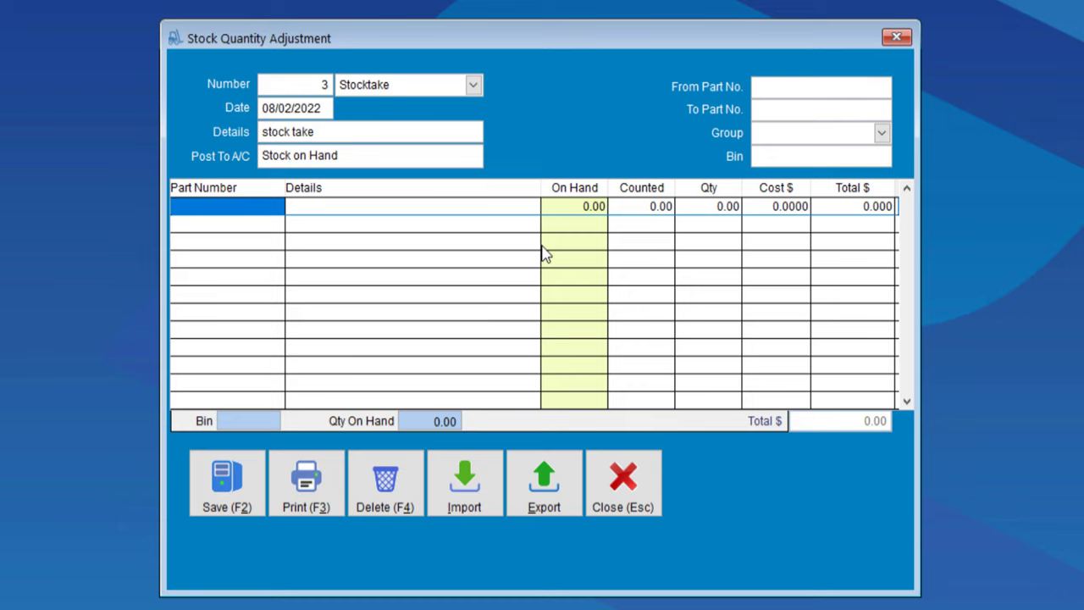
- Enter part 0005 (Deli Carrot Cake Slice) counted at 5, totalling 28.00
type("0005")
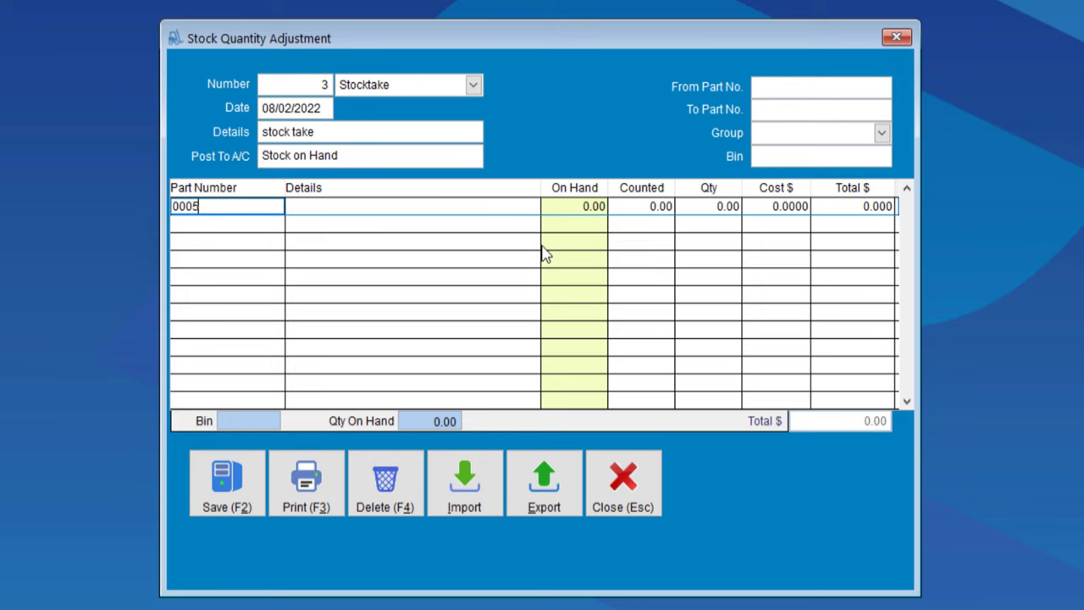
key("Return")
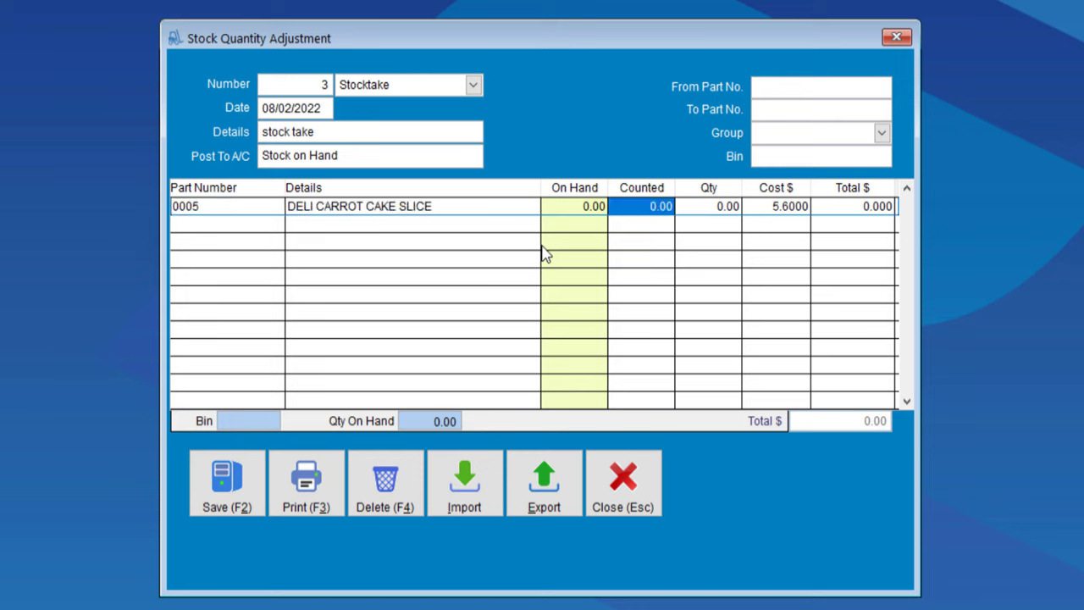
type("5")
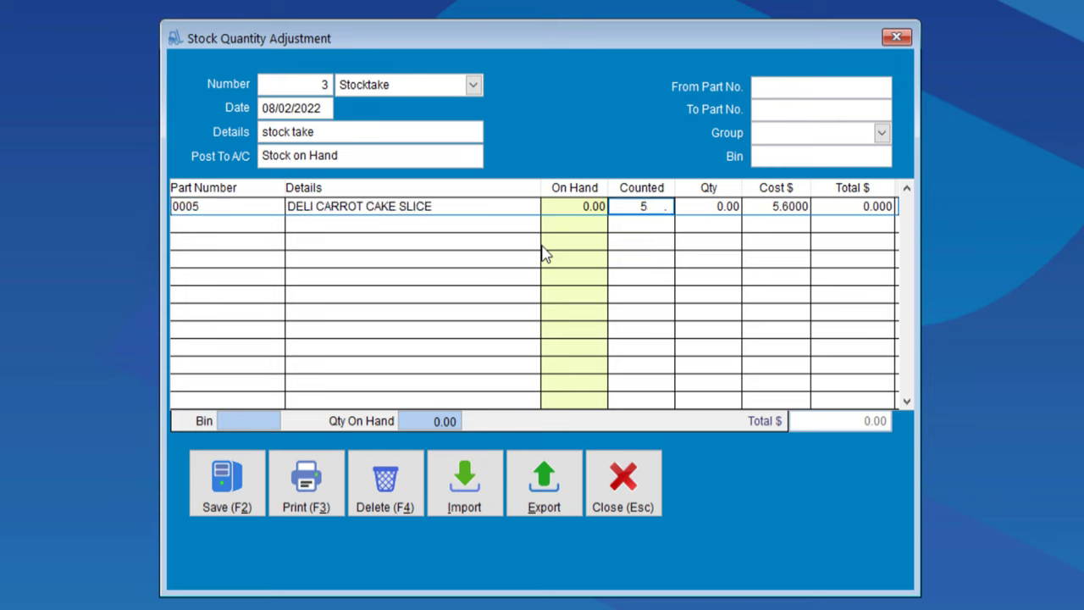
key("Return")
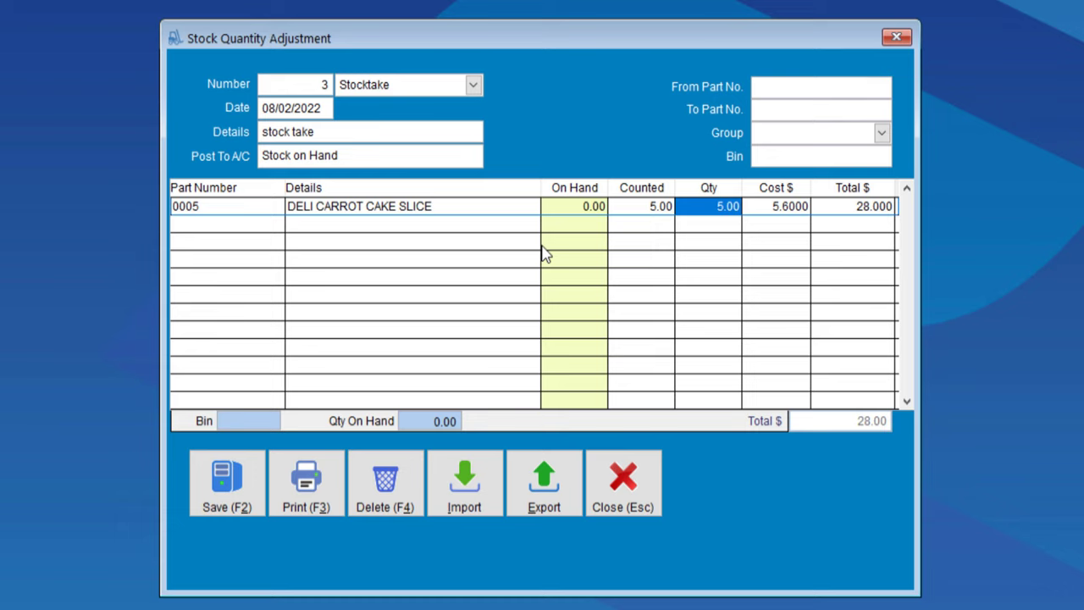
key("Return")
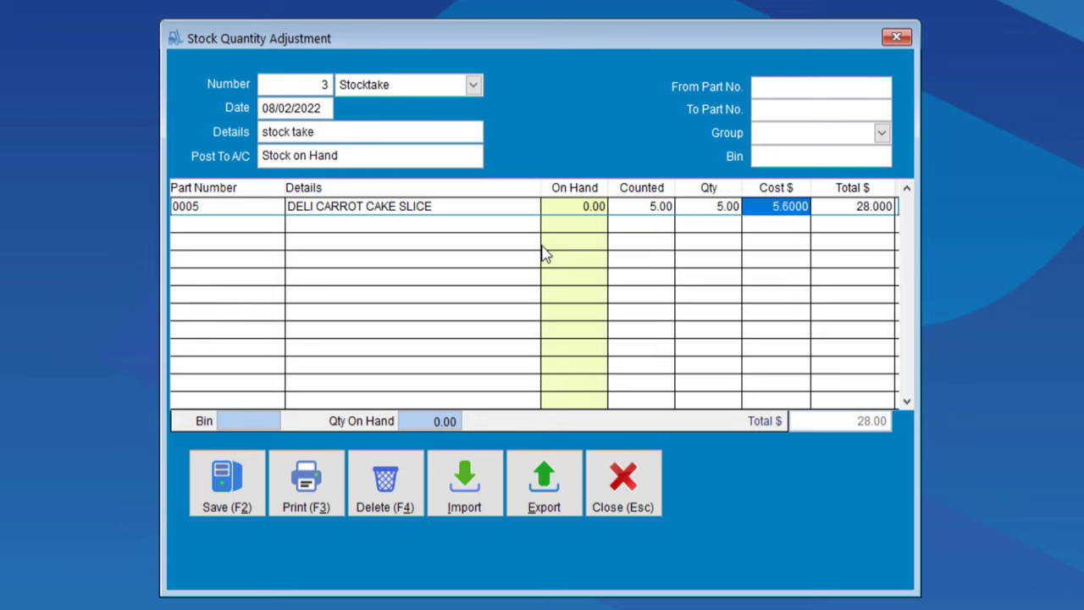
key("Return")
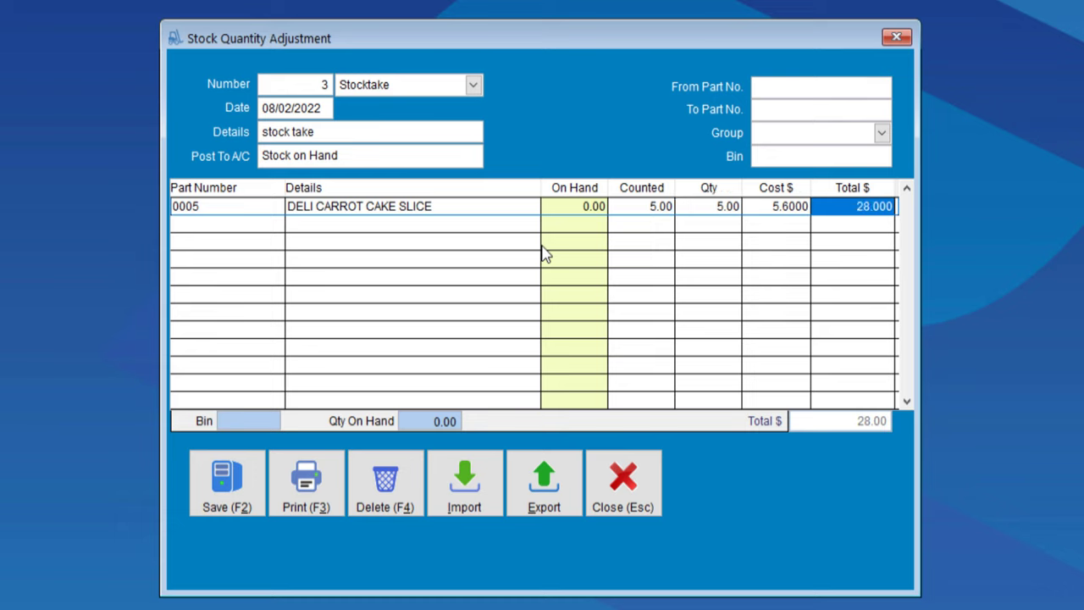
key("Return")
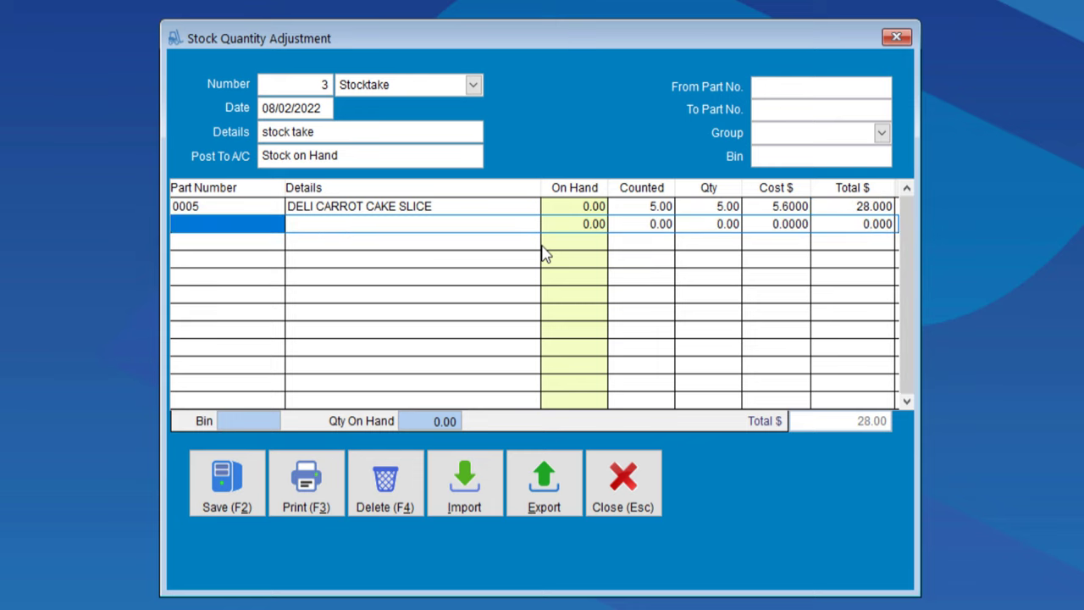